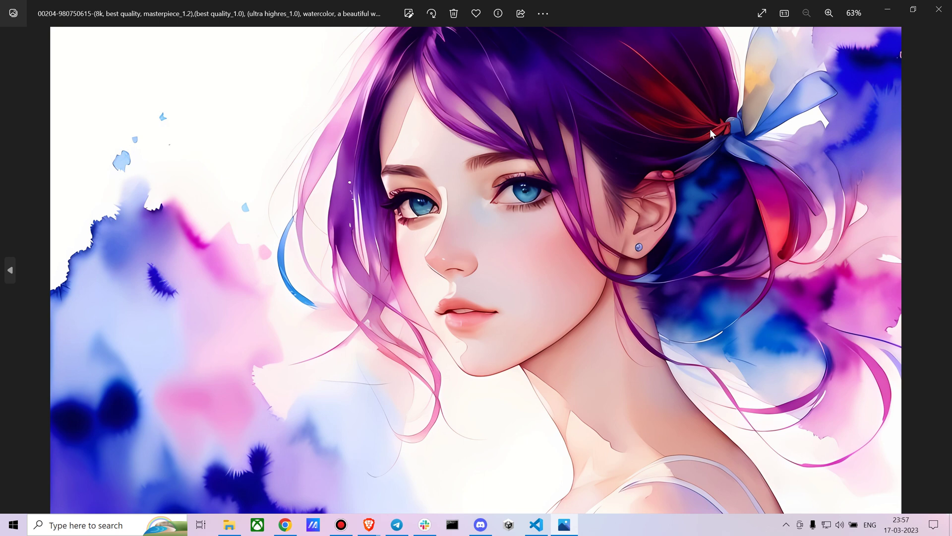
Browse the earlier portraits in Photos (witch, girl at the screen, watercolor), then close the viewer.
key("Right")
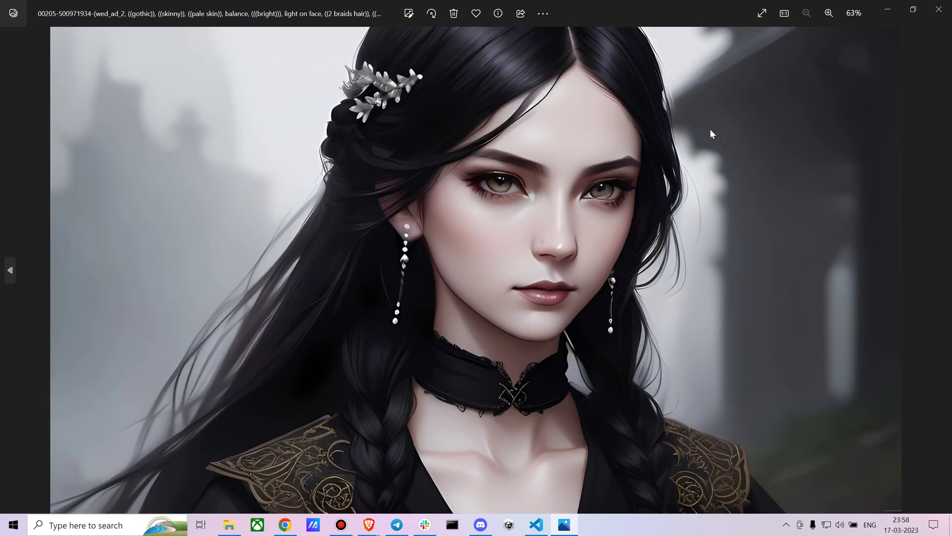
key("Right")
key("Right")
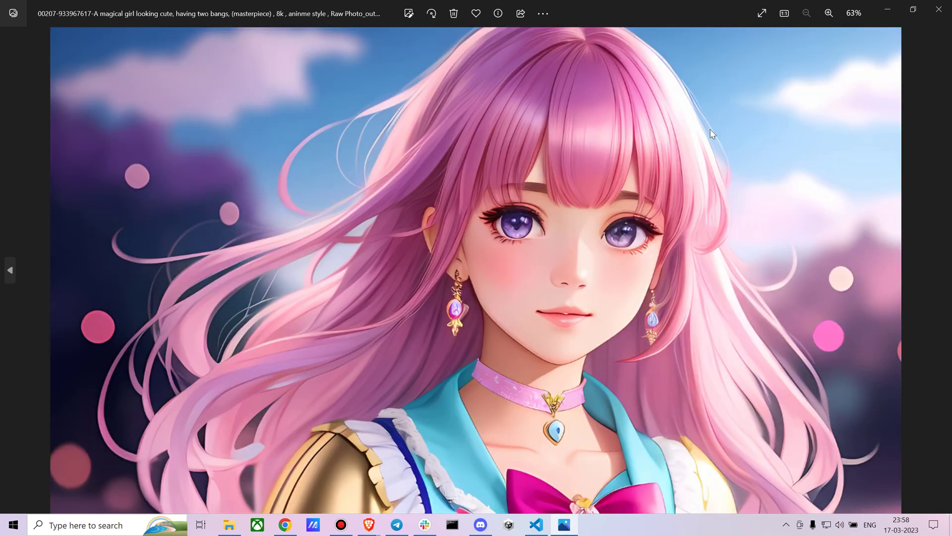
key("Right")
key("Right")
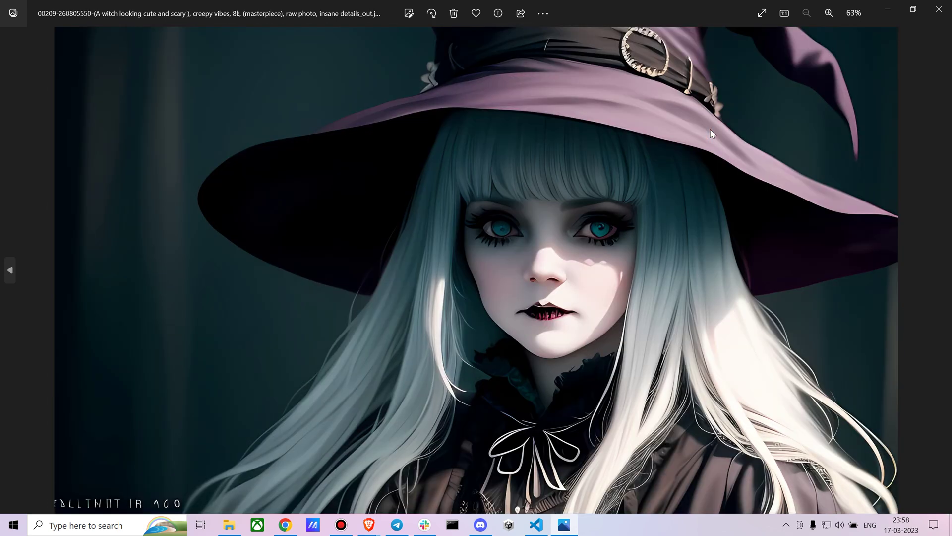
key("Right")
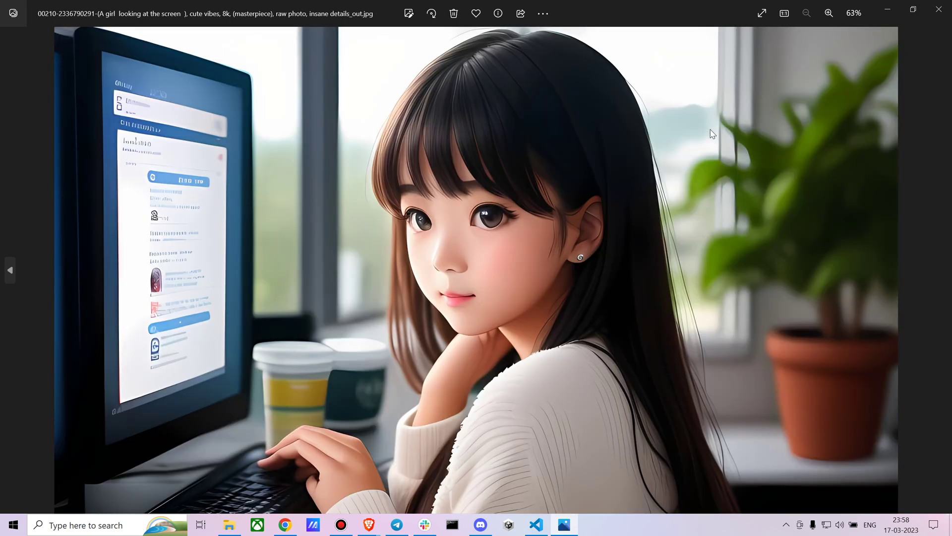
key("Left")
key("Left")
key("Left")
key("Left")
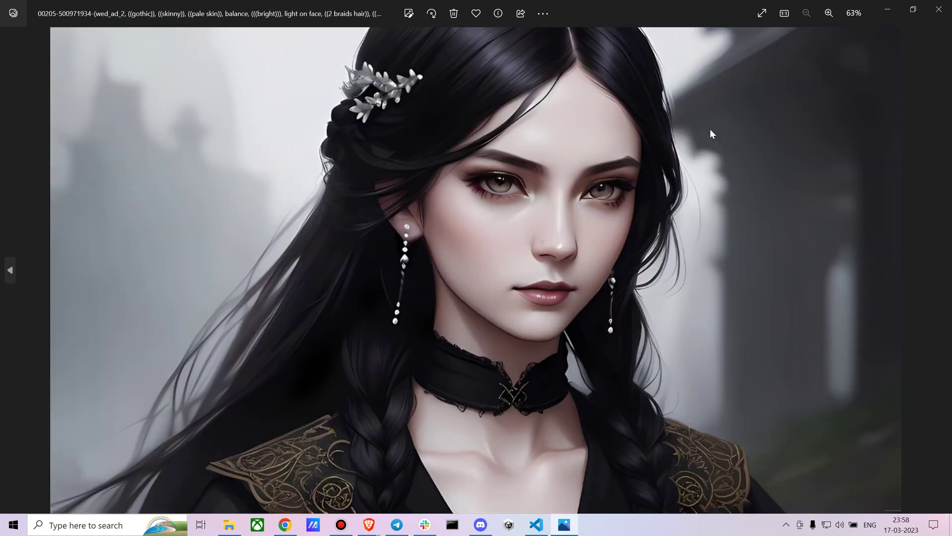
key("Left")
key("Left")
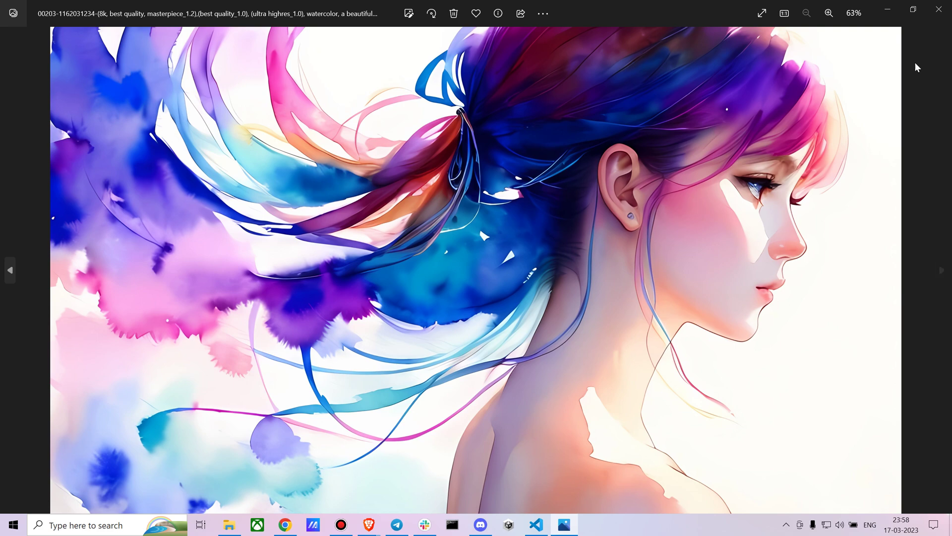
left_click(939, 9)
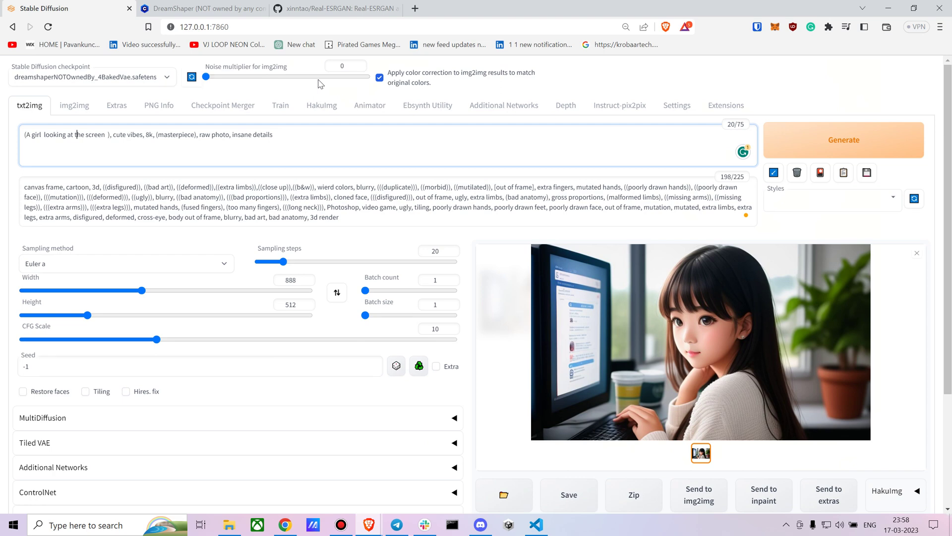
left_click(204, 8)
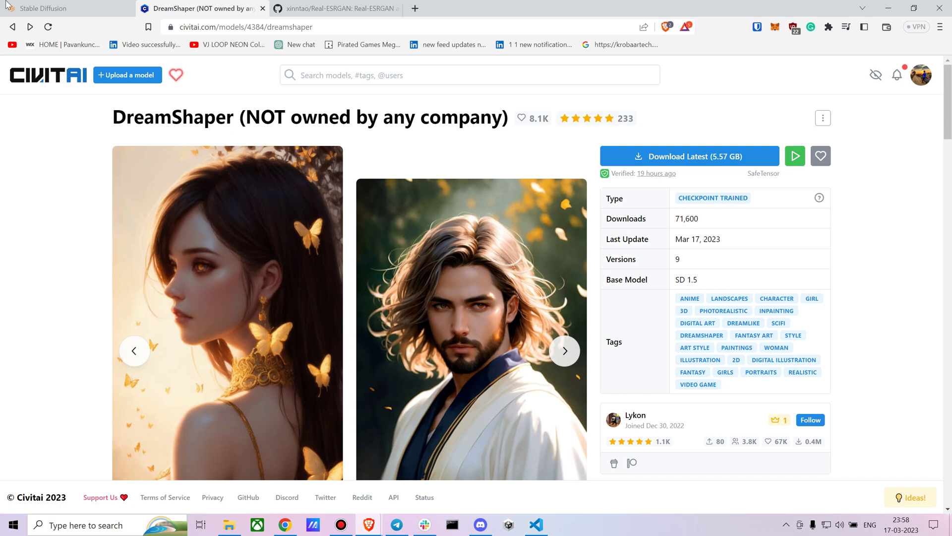
scroll(366, 186, "down", 4)
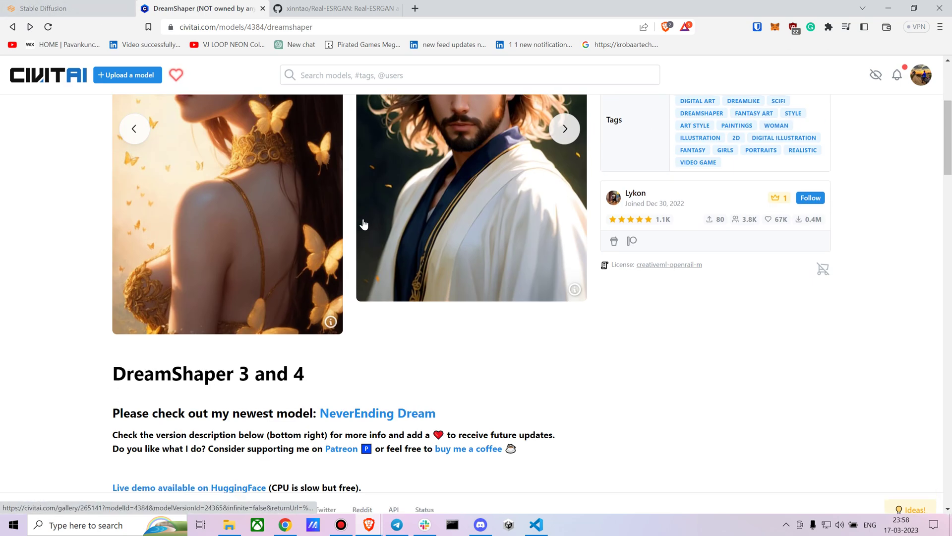
scroll(362, 221, "up", 4)
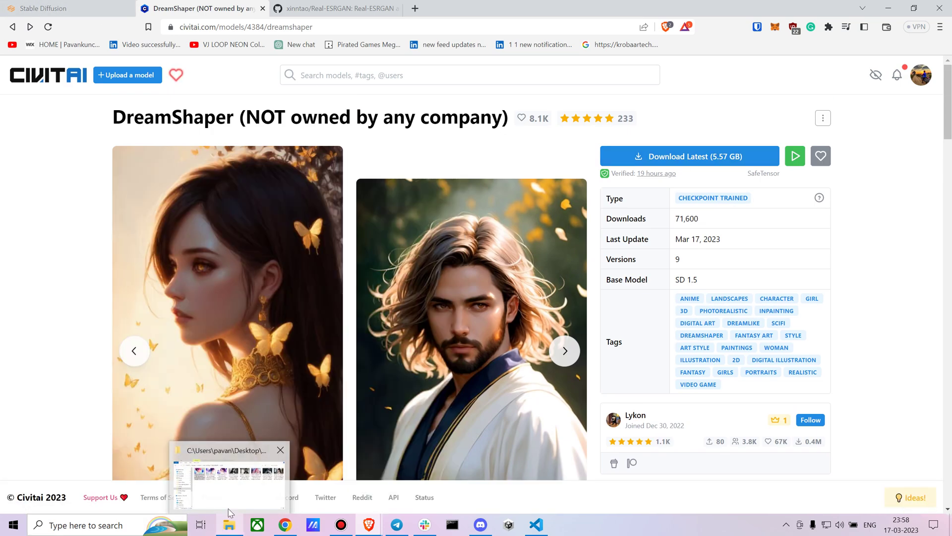
Navigate File Explorer to Projects > Deep-Learning > webui > models > Stable-diffusion, then minimize it.
left_click(231, 491)
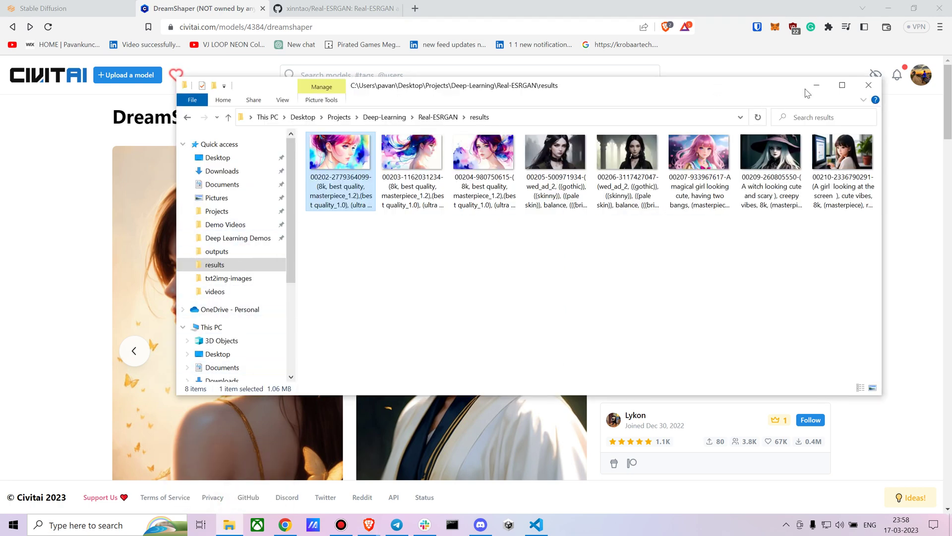
left_click(228, 211)
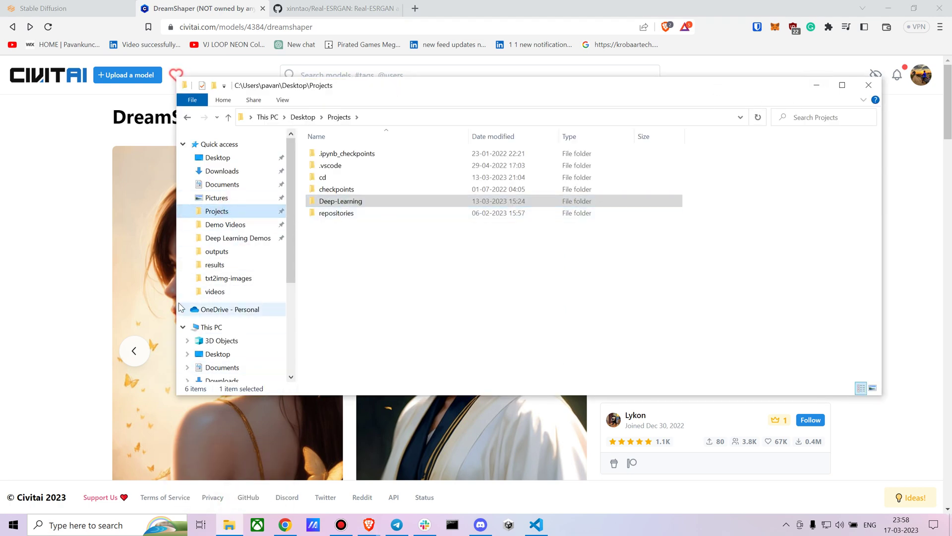
left_click(217, 292)
left_click(425, 117)
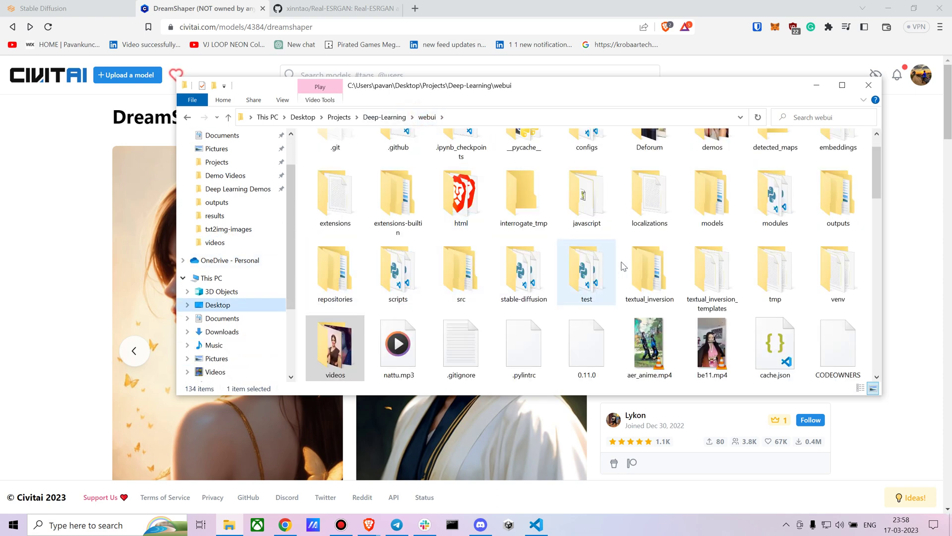
double_click(713, 198)
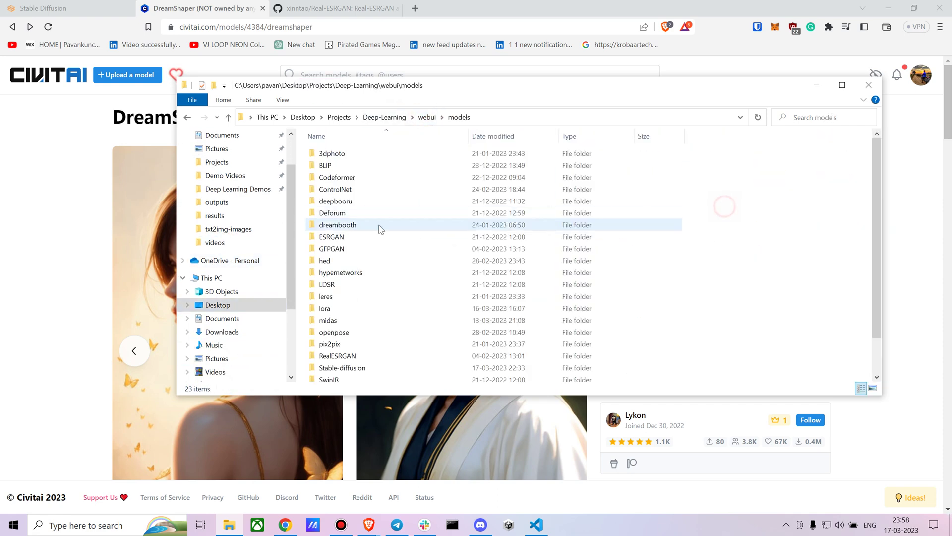
scroll(342, 366, "down", 1)
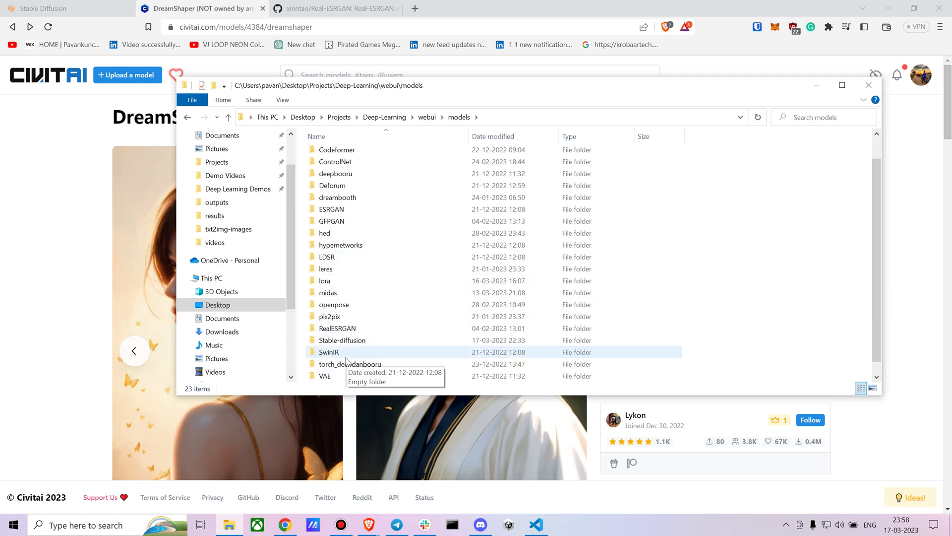
double_click(322, 331)
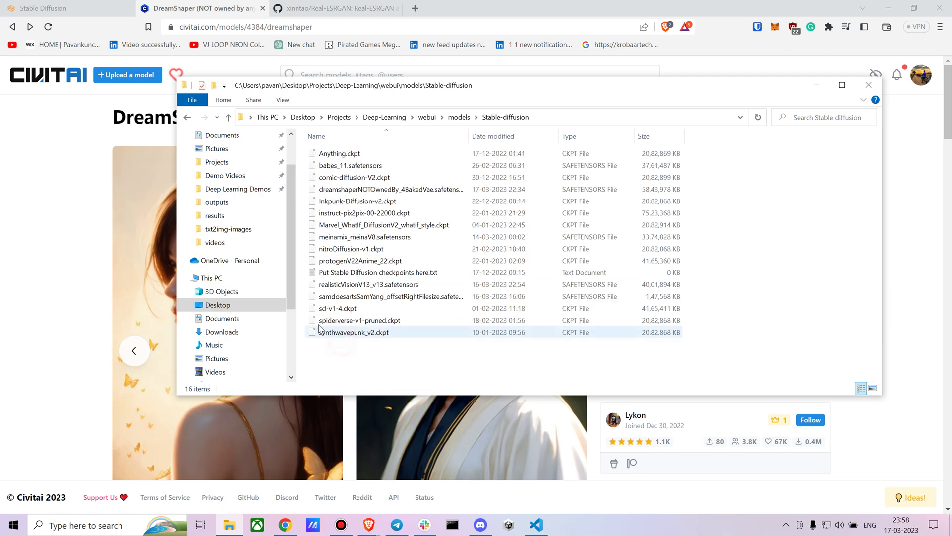
left_click(817, 85)
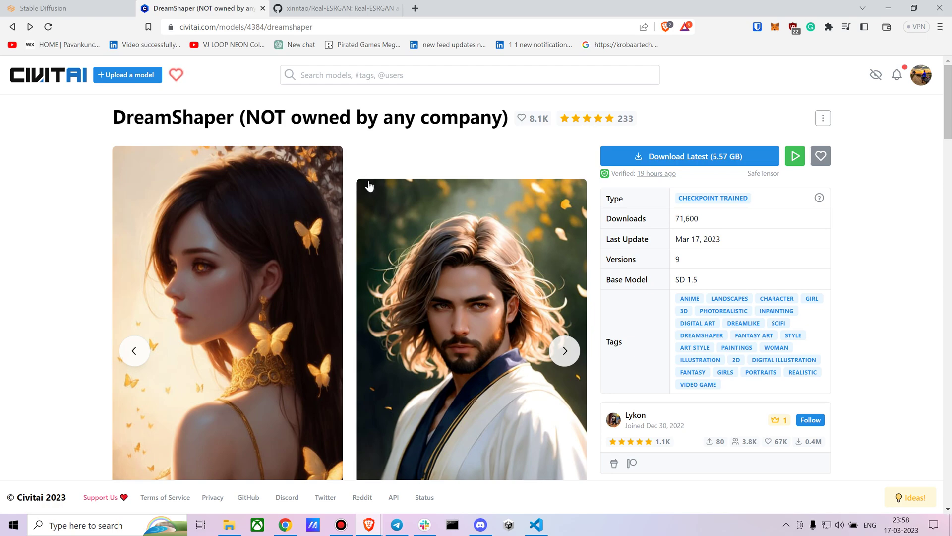
Open the bearded man gallery image's generation data (DPM++ SDE Karras, CFG 10, 30 steps).
scroll(446, 255, "down", 7)
scroll(439, 263, "down", 15)
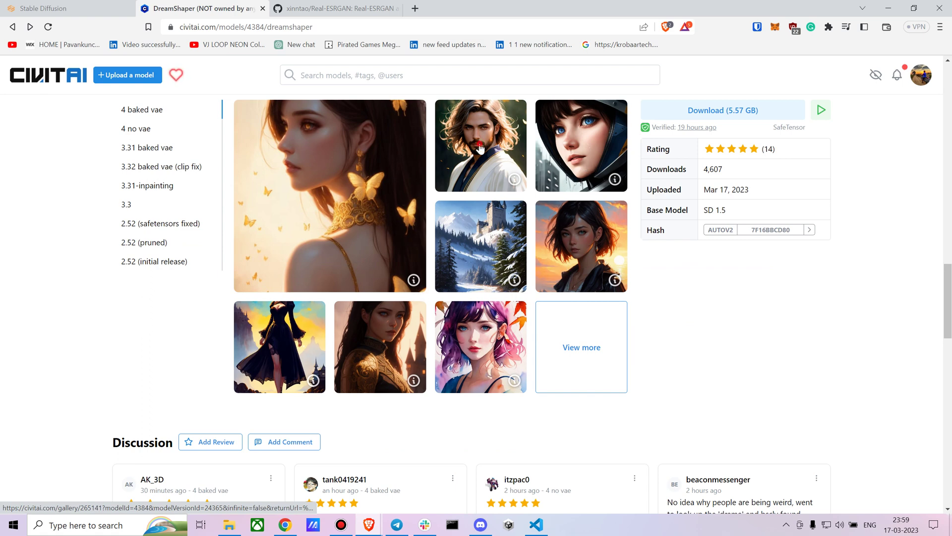
left_click(461, 143)
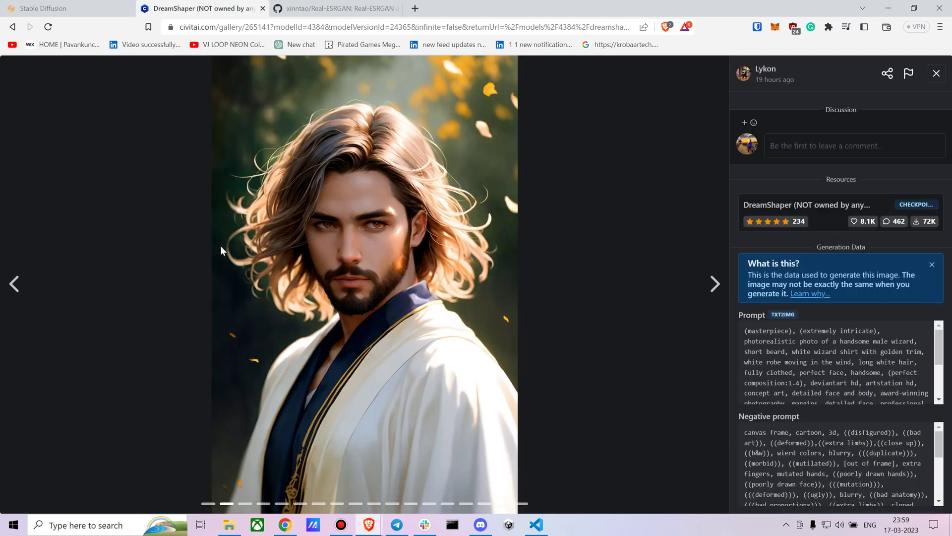
Select the bearded man image's entire negative prompt text for copying.
scroll(879, 283, "down", 5)
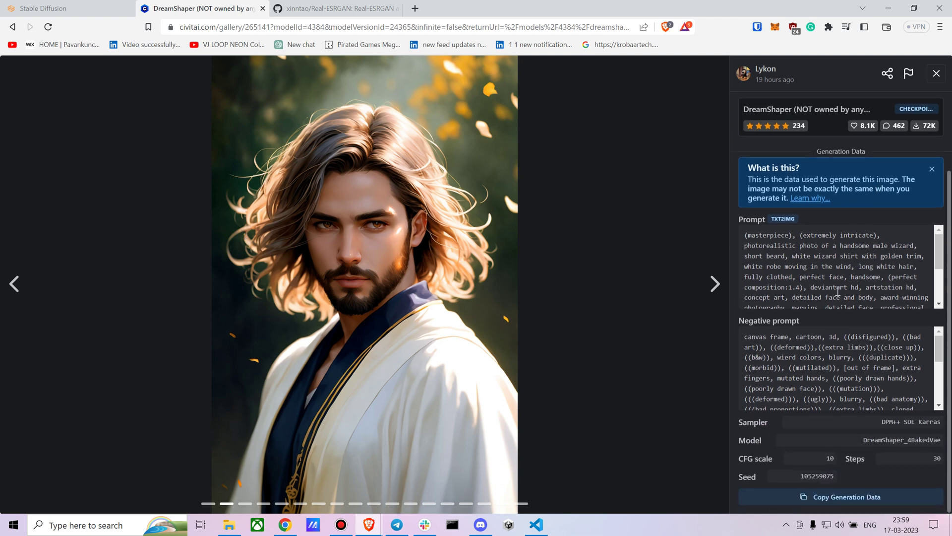
scroll(766, 347, "down", 3)
scroll(765, 338, "up", 3)
left_click_drag(744, 337, 778, 358)
left_click(744, 347)
scroll(747, 336, "down", 3)
right_click(783, 379)
left_click(782, 367)
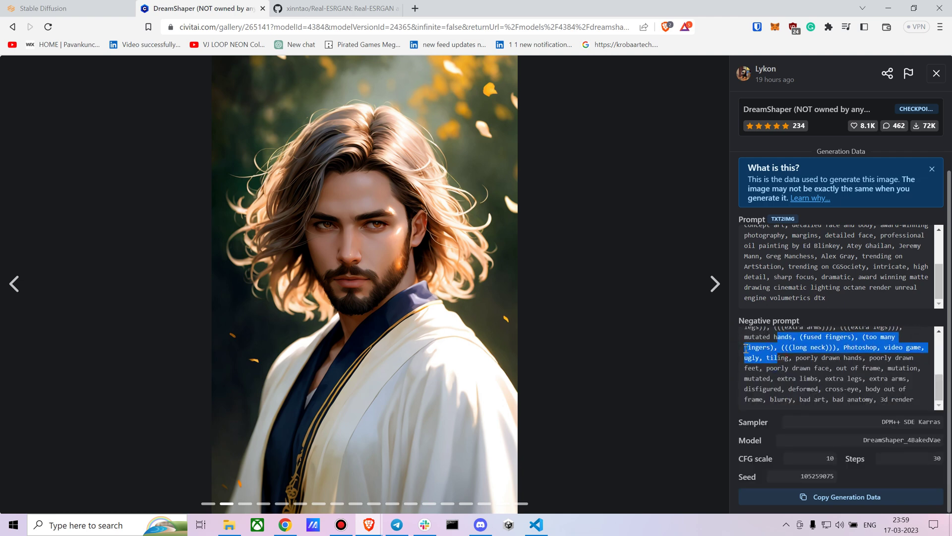
scroll(747, 347, "up", 3)
left_click_drag(744, 336, 917, 400)
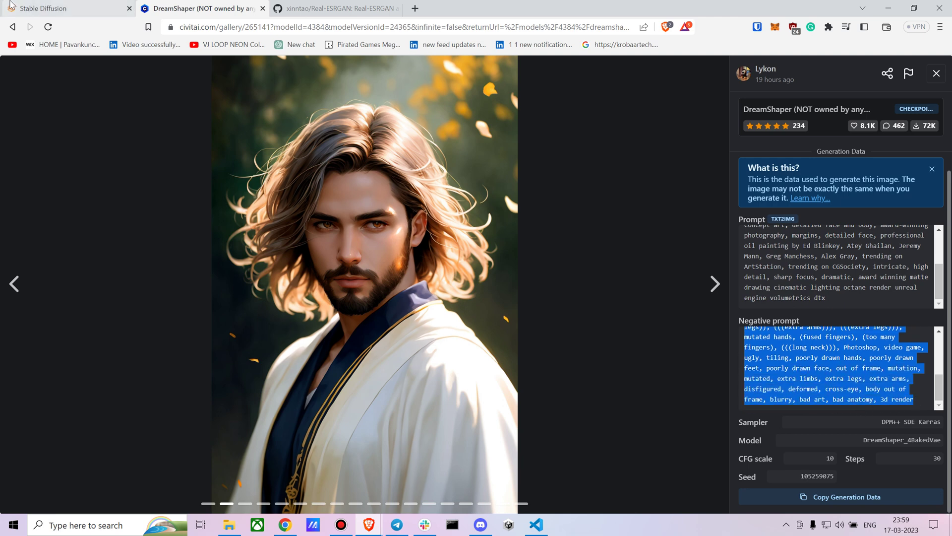
Replace the web UI's negative prompt with the copied DreamShaper negative prompt.
left_click(43, 8)
left_click_drag(341, 218, 2, 155)
key("ctrl+c")
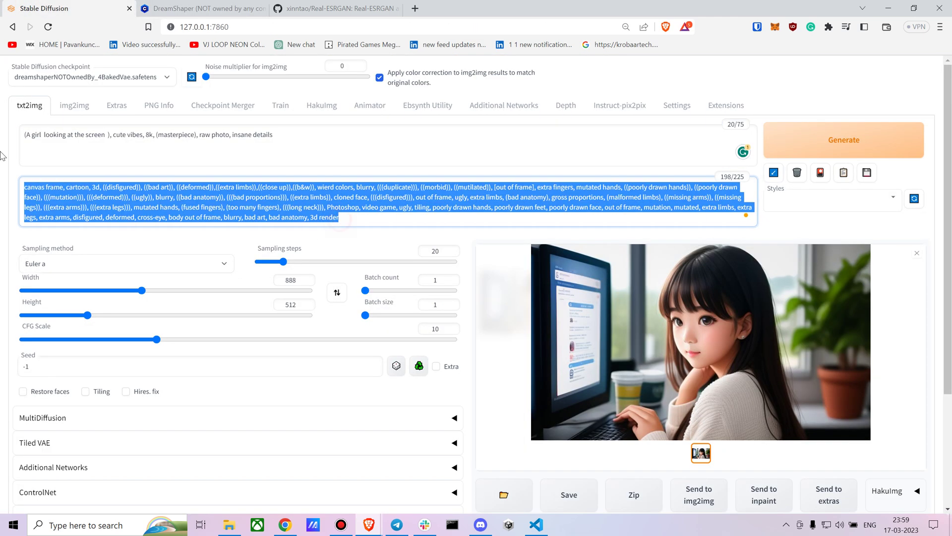
key("BackSpace")
key("ctrl+v")
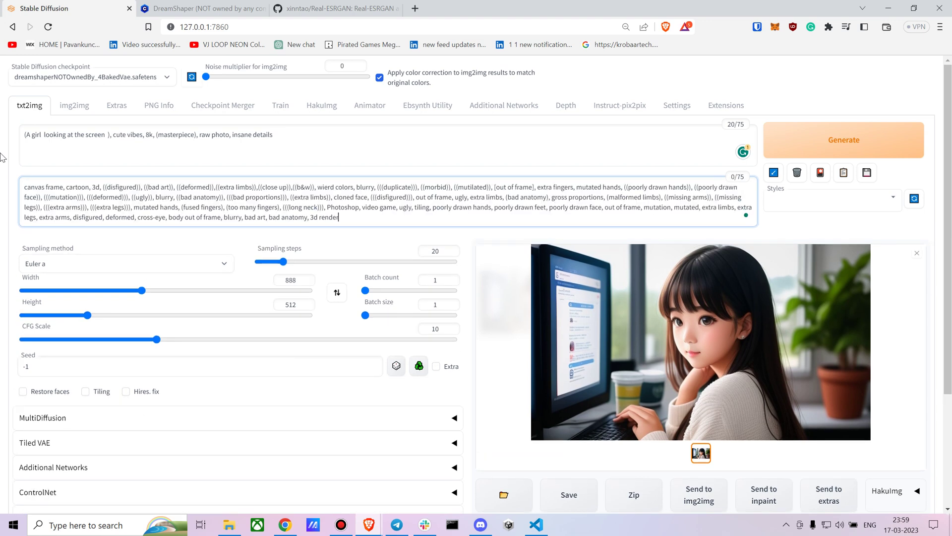
Change the positive prompt subject to 'Witch with dark glowing' and 'cute' to 'creepy'.
left_click(331, 154)
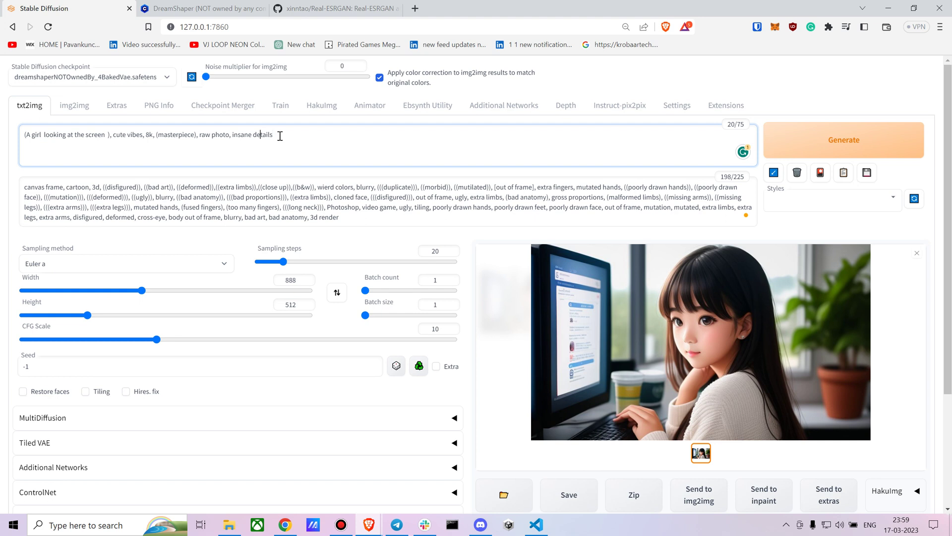
key("ctrl+Left")
key("Left")
key("Left")
key("Left")
key("Left")
key("Left")
key("Left")
key("Left")
key("Left")
key("Left")
key("Left")
key("Left")
key("Left")
key("Left")
key("Left")
key("Left")
key("BackSpace")
key("BackSpace")
key("BackSpace")
key("BackSpace")
key("BackSpace")
key("BackSpace")
key("BackSpace")
key("BackSpace")
key("BackSpace")
key("BackSpace")
key("BackSpace")
key("BackSpace")
key("BackSpace")
key("BackSpace")
key("BackSpace")
key("BackSpace")
key("BackSpace")
key("BackSpace")
key("BackSpace")
key("BackSpace")
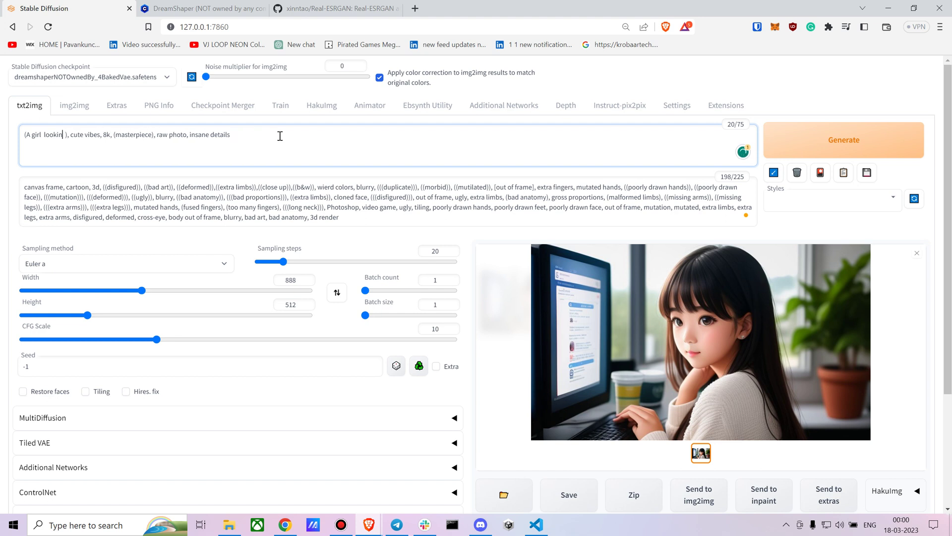
type("Witch wit")
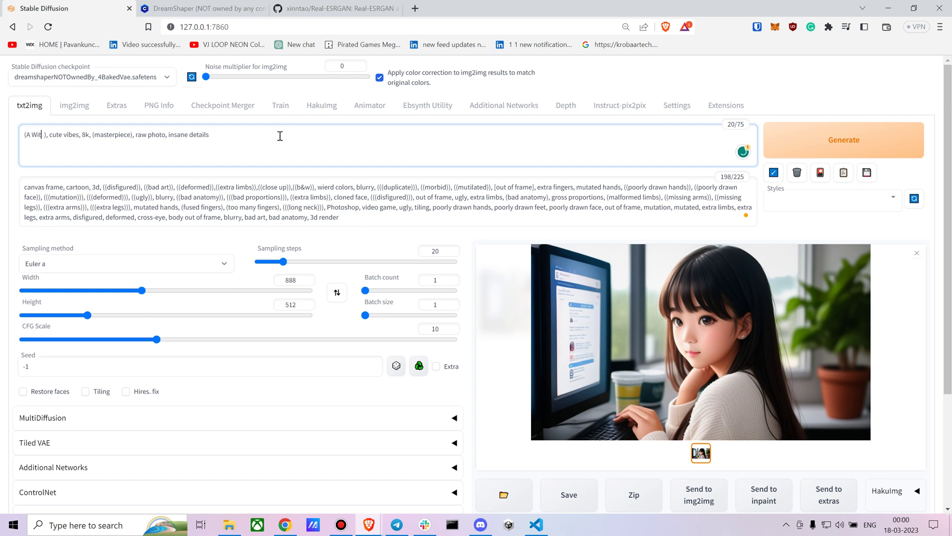
type("h da")
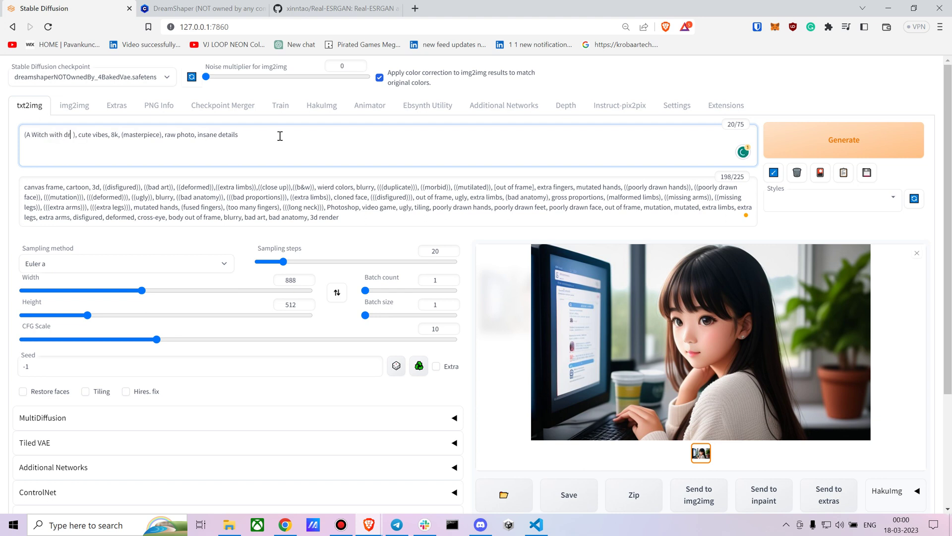
type("rk glowing")
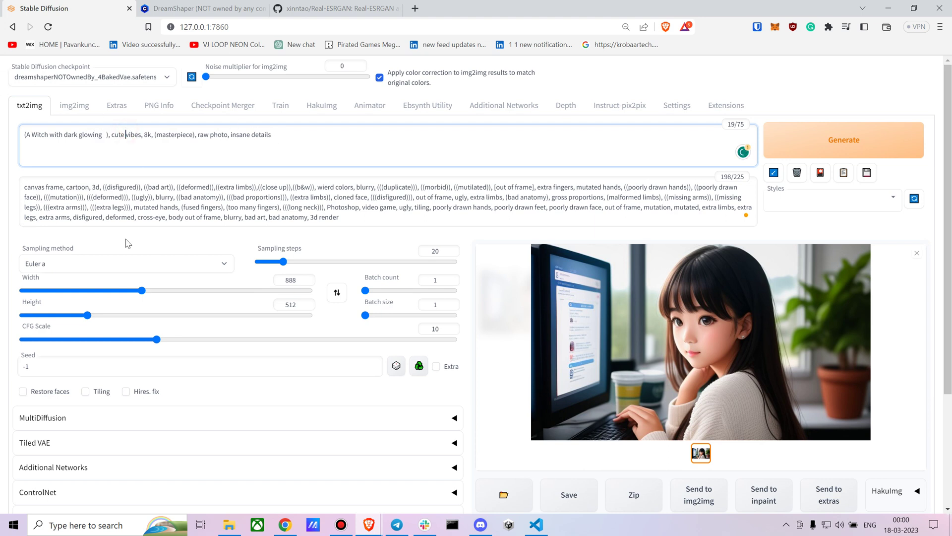
key("BackSpace")
key("BackSpace")
key("BackSpace")
type("reep")
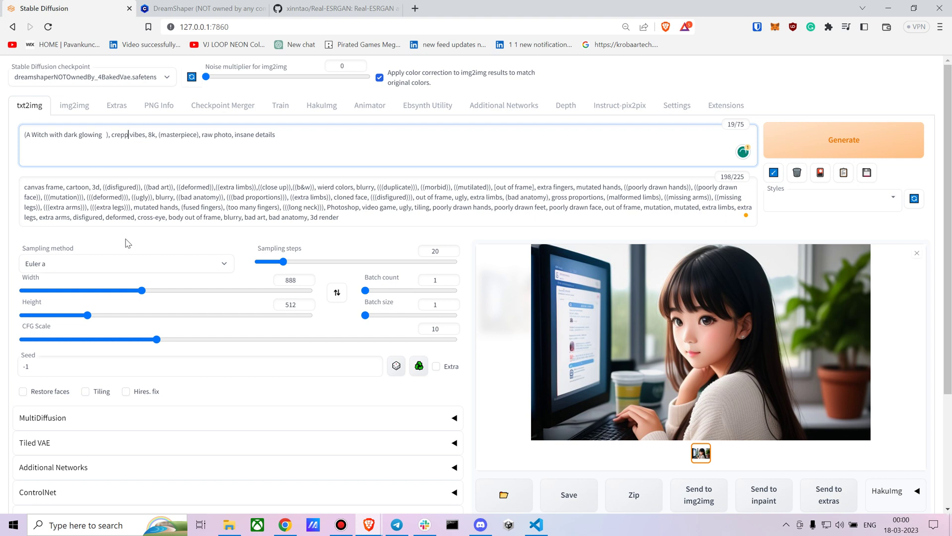
type("y")
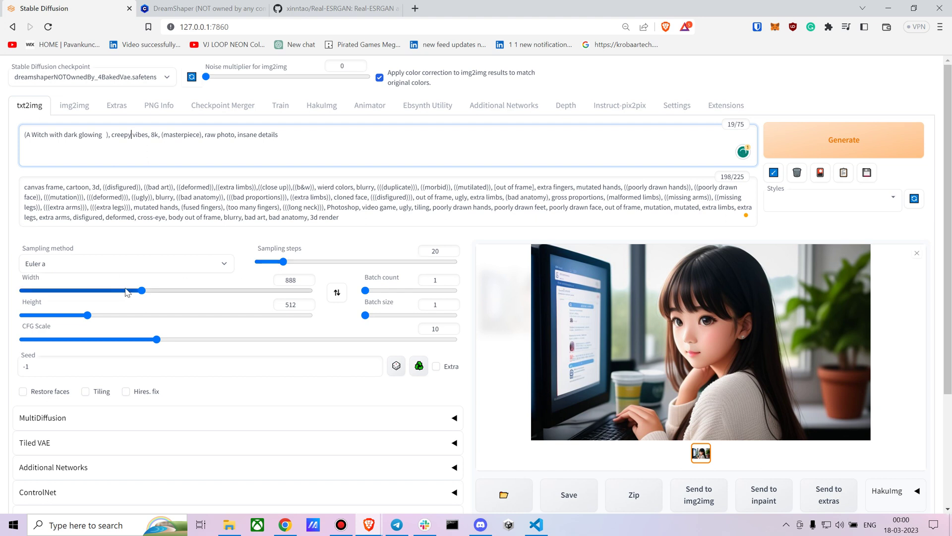
Keep Euler a as the sampler and generate the witch image, checking progress in the VS Code terminal.
left_click(107, 262)
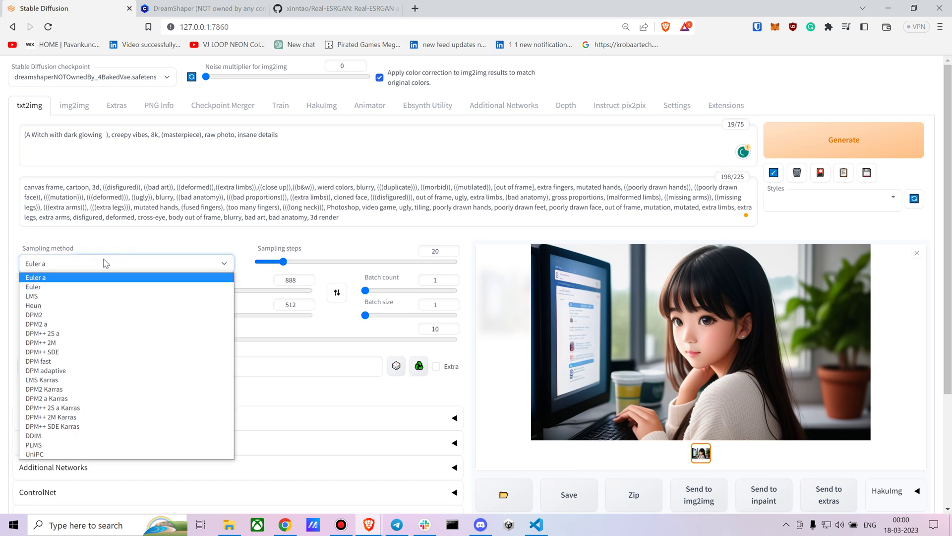
left_click(104, 263)
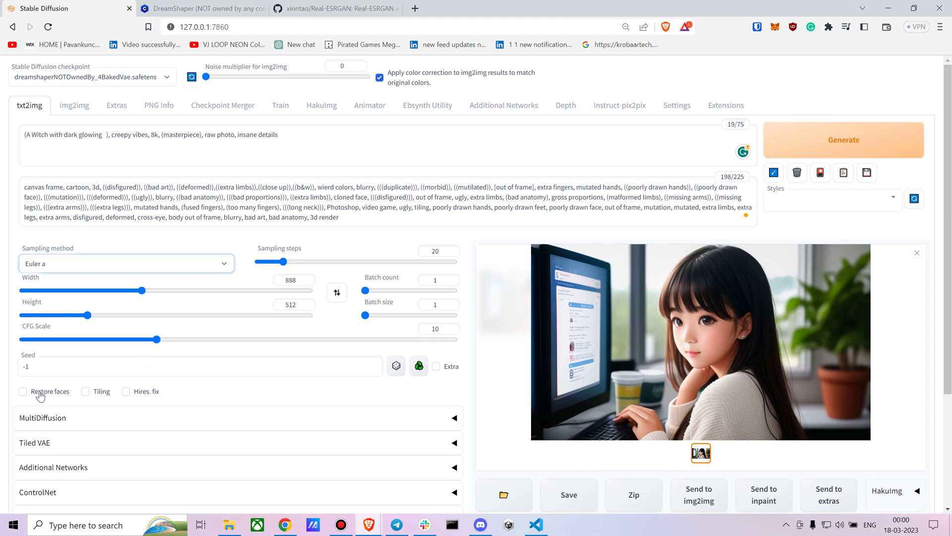
left_click(798, 135)
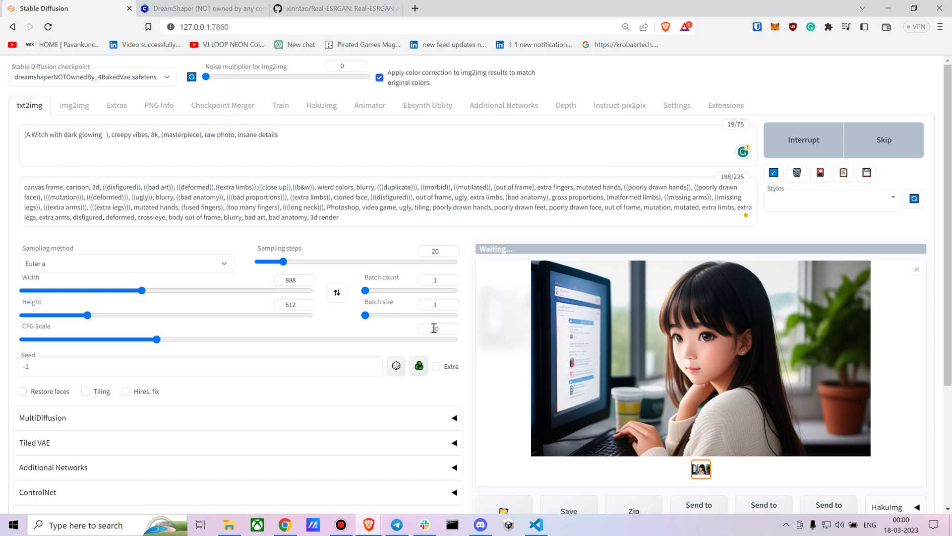
left_click(535, 525)
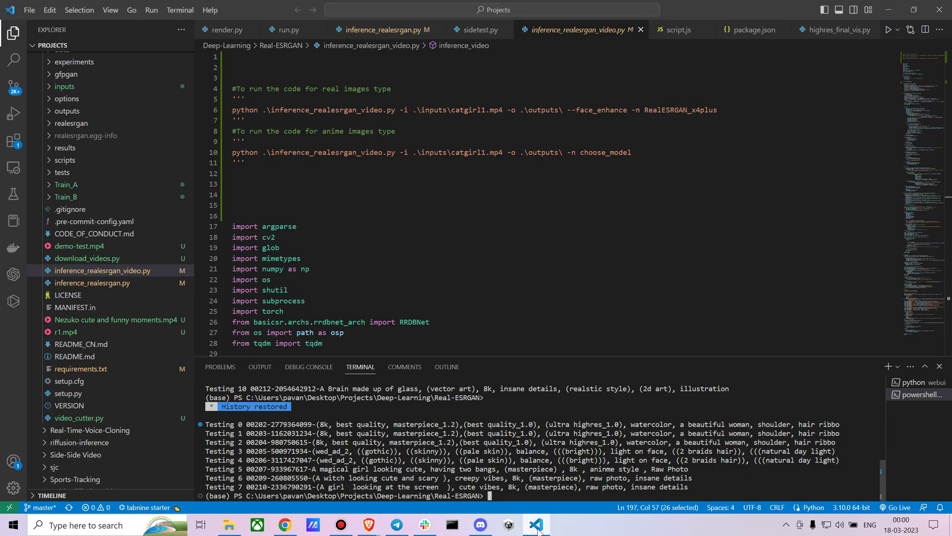
left_click(927, 382)
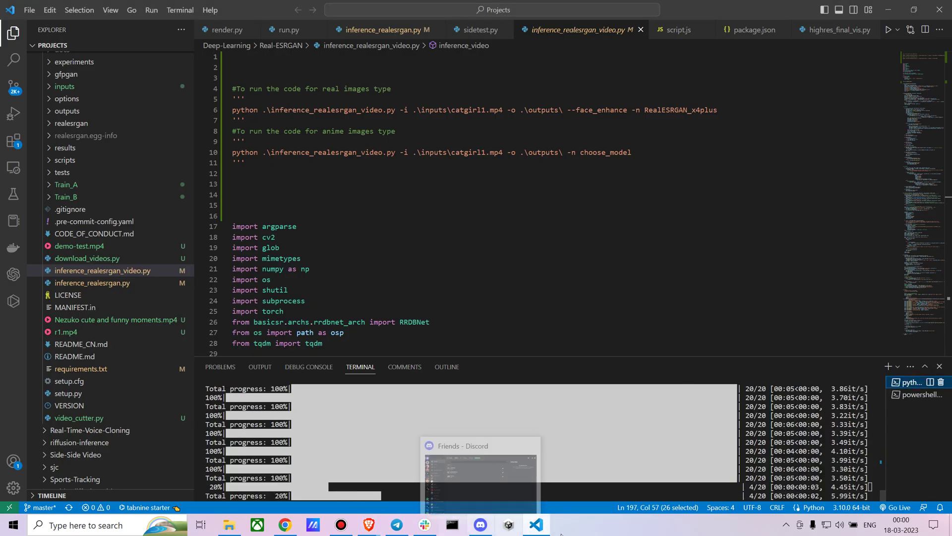
left_click(528, 530)
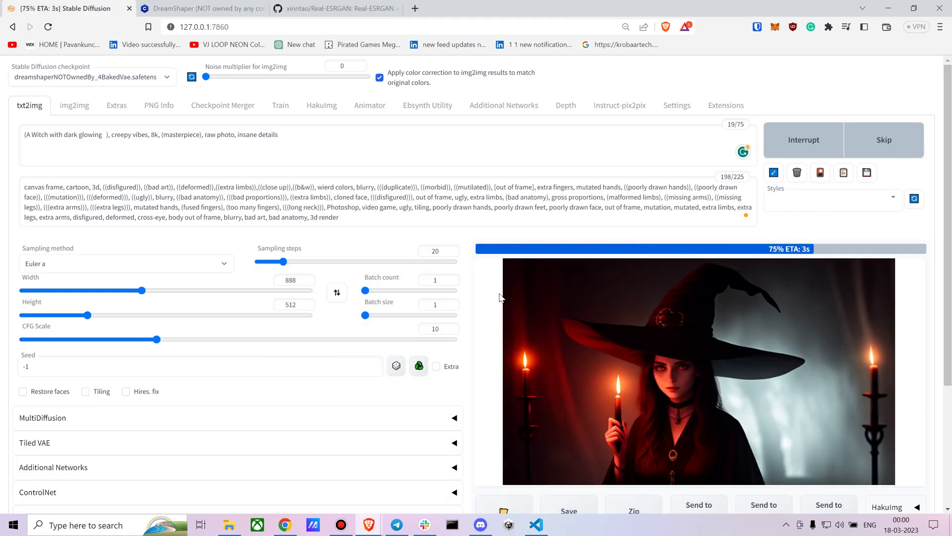
View the finished 888×512 candle-lit witch portrait full-screen, then close it.
left_click(695, 324)
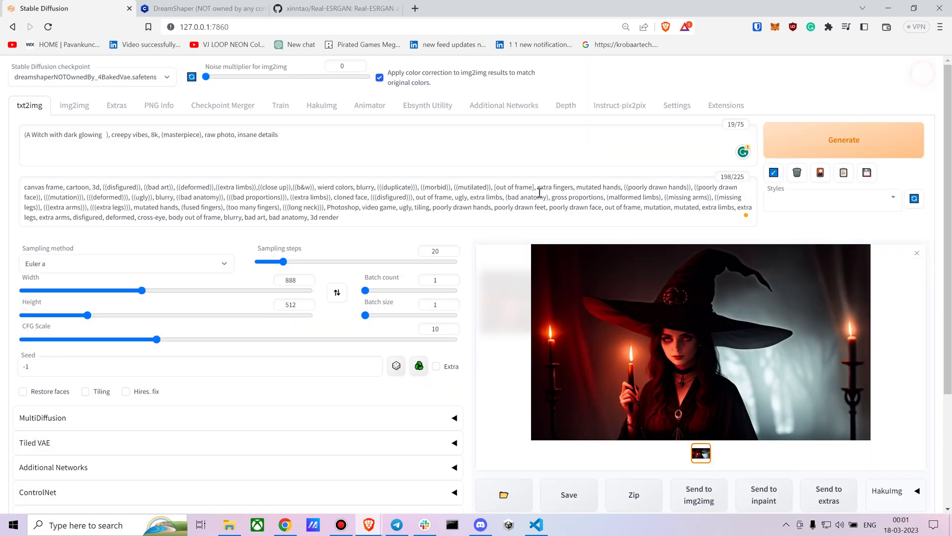
left_click(923, 77)
left_click(97, 134)
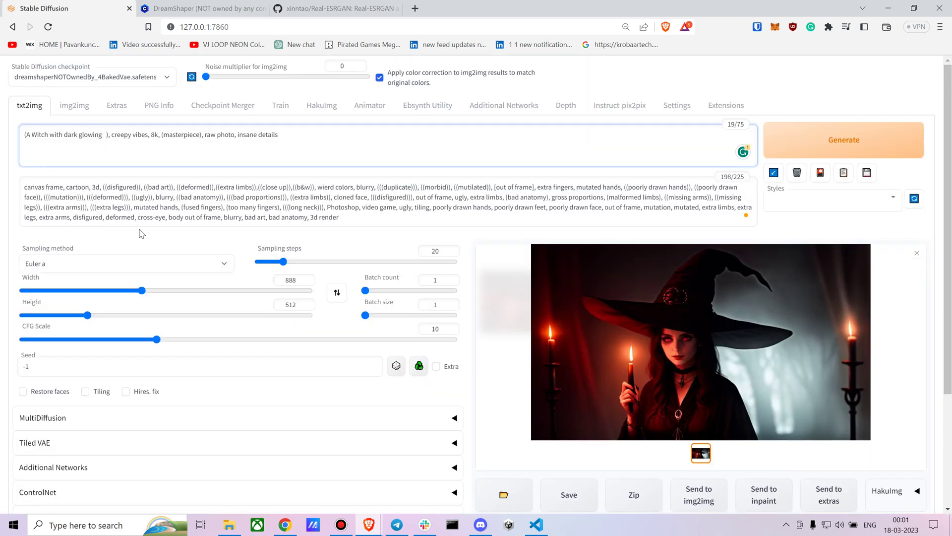
Replace 'Witch with dark glowing' in the prompt with 'cute girl wearing a suit'.
key("BackSpace")
key("BackSpace")
key("BackSpace")
key("BackSpace")
key("BackSpace")
key("BackSpace")
key("BackSpace")
key("BackSpace")
key("BackSpace")
key("BackSpace")
key("BackSpace")
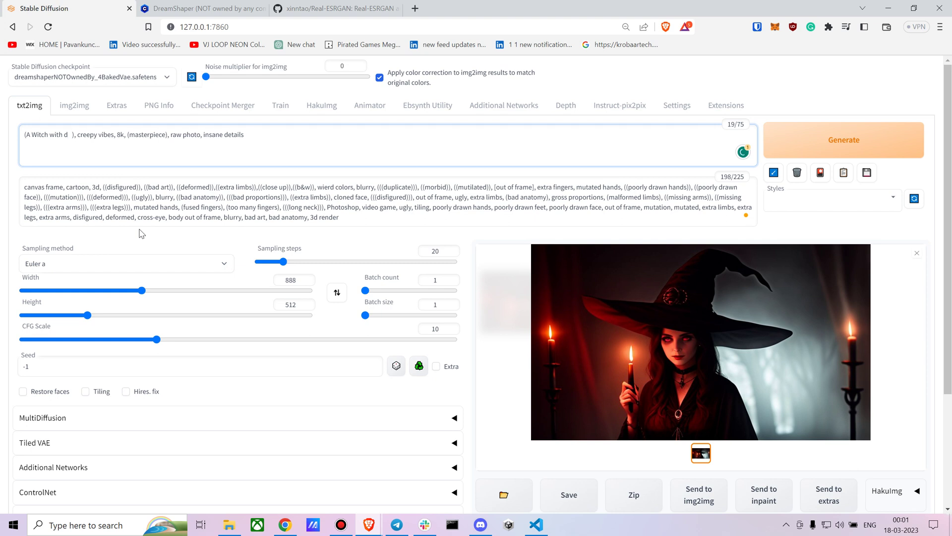
key("BackSpace")
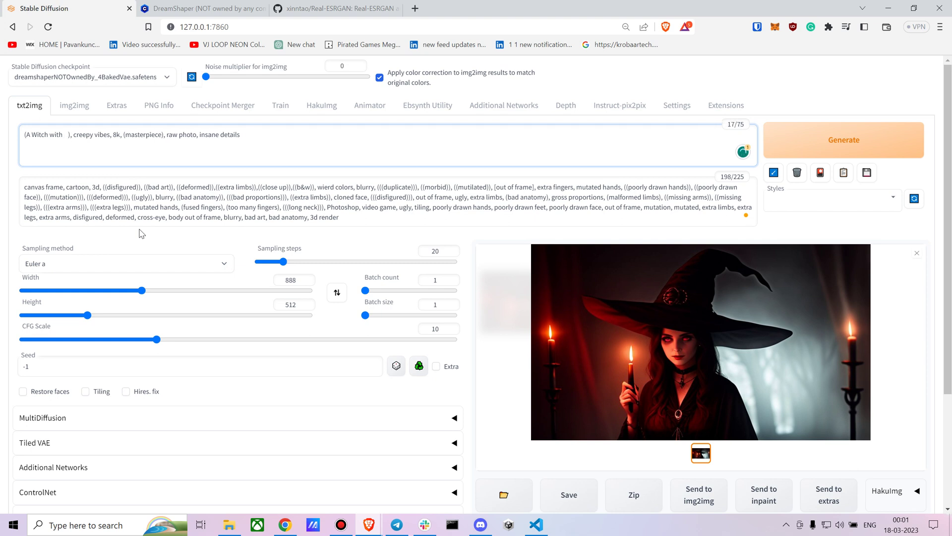
key("BackSpace")
key("BackSpace")
key("BackSpace")
key("BackSpace")
key("BackSpace")
key("BackSpace")
key("BackSpace")
key("BackSpace")
key("BackSpace")
key("BackSpace")
type("cure")
key("BackSpace")
key("BackSpace")
type("tew")
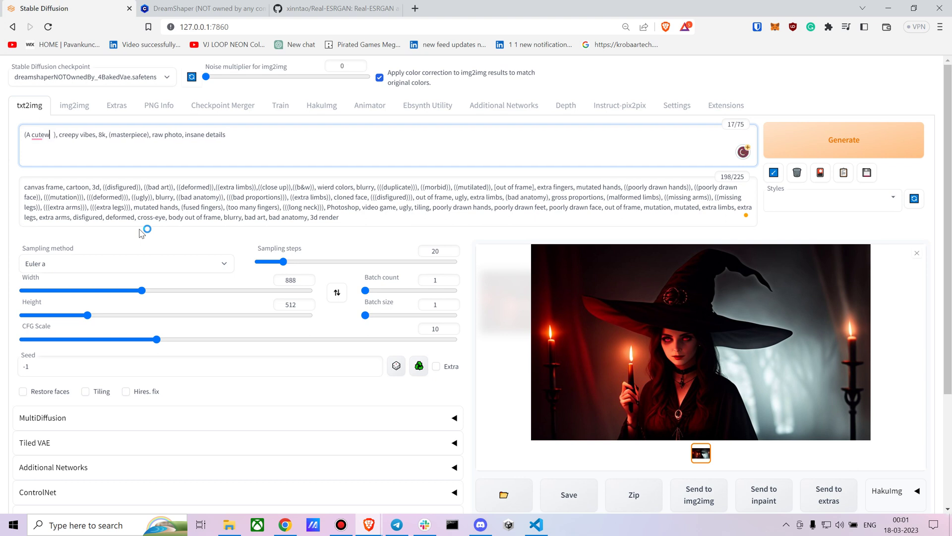
key("BackSpace")
type("girl")
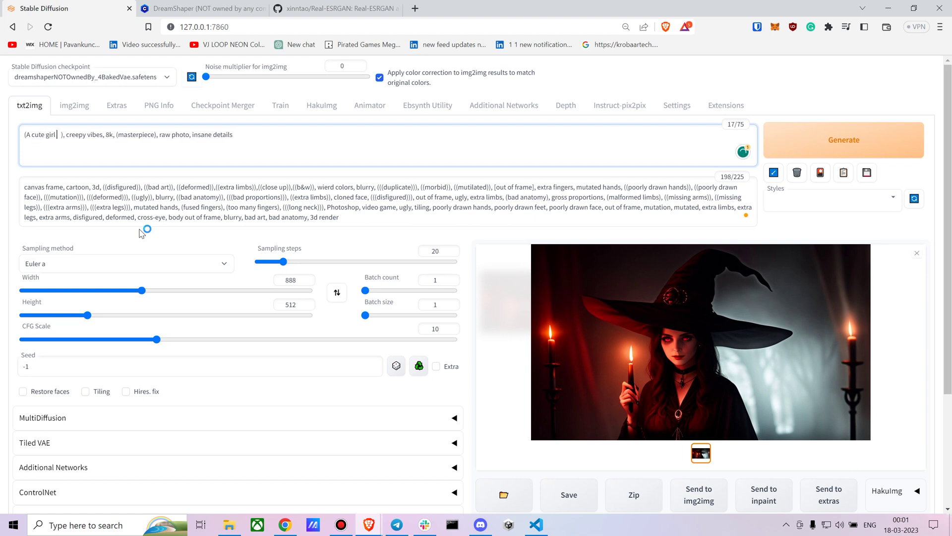
type(" wearing a")
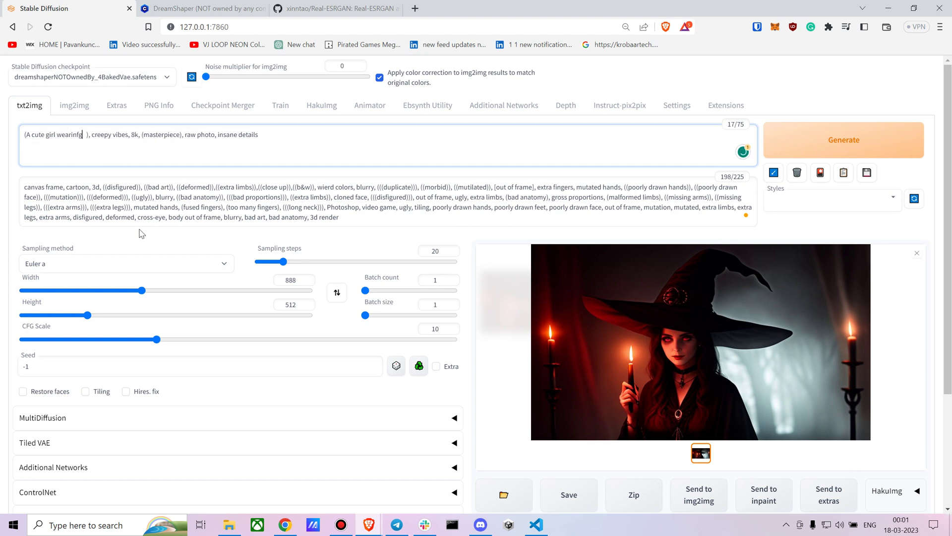
type(" suit")
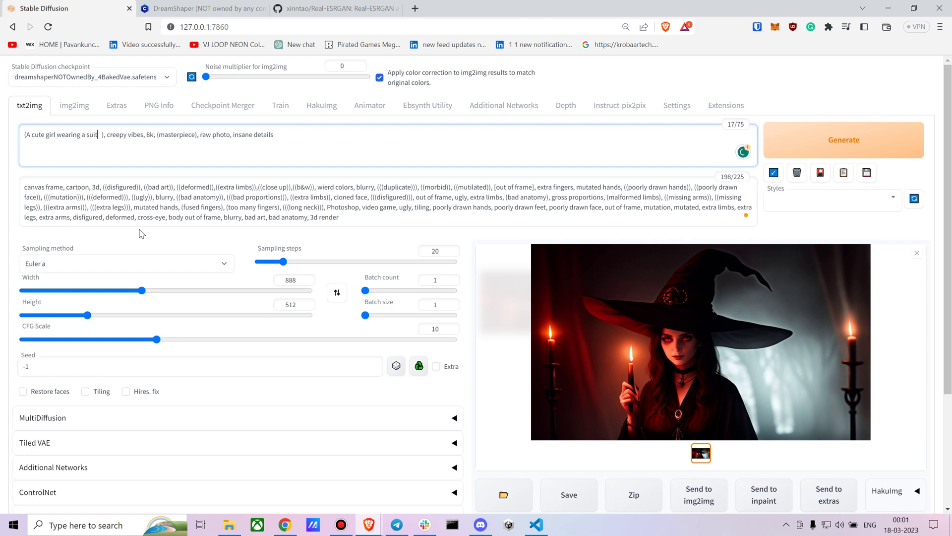
Change 'creepy' back to 'cute' in the prompt.
key("End")
left_click(128, 135)
key("BackSpace")
key("BackSpace")
key("BackSpace")
key("BackSpace")
key("BackSpace")
type("ute")
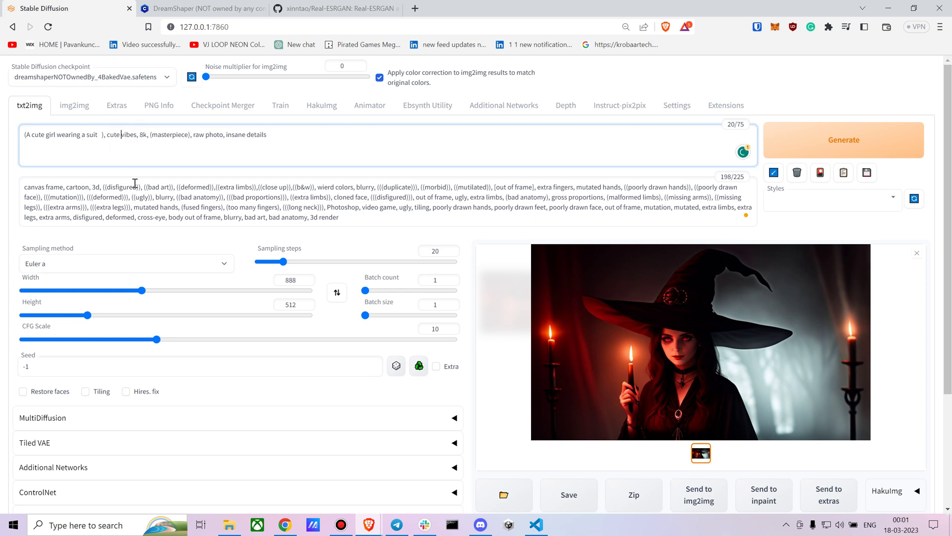
Append ', (beautiful), (anime style)' to the end of the prompt.
key("End")
type(",")
type(" (beaurt")
key("BackSpace")
key("BackSpace")
type("tifuk")
key("BackSpace")
type("l), (anime style")
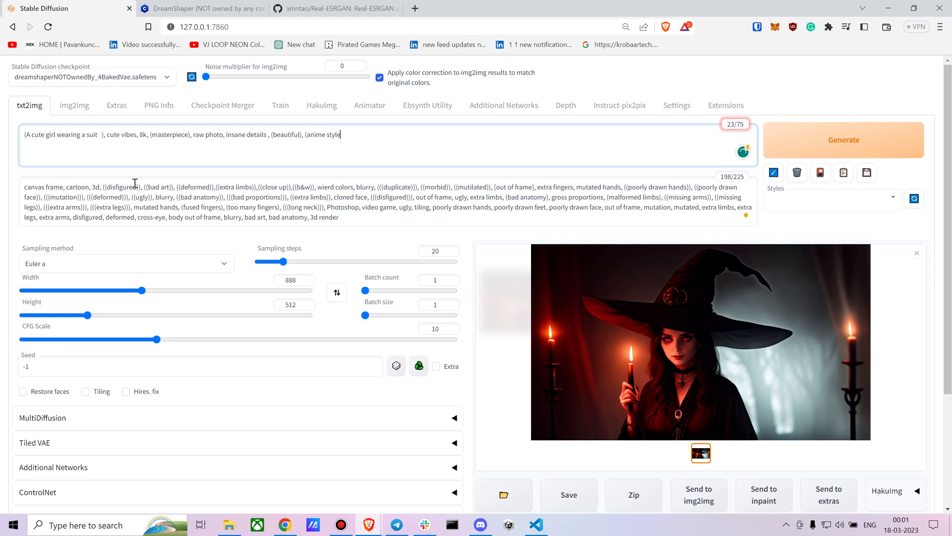
type(")")
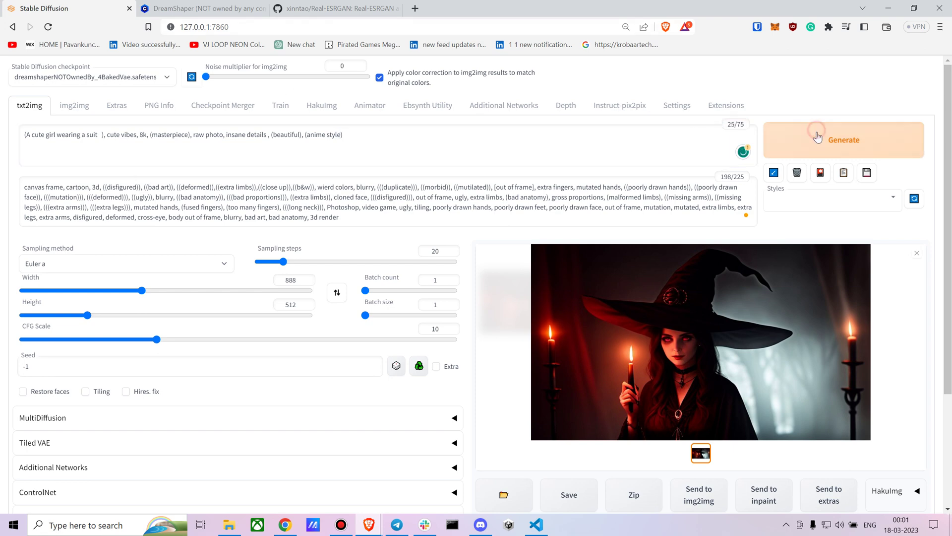
Generate the suited anime girl image, view it full-screen, then set Batch count to 5.
left_click(817, 137)
scroll(650, 169, "down", 1)
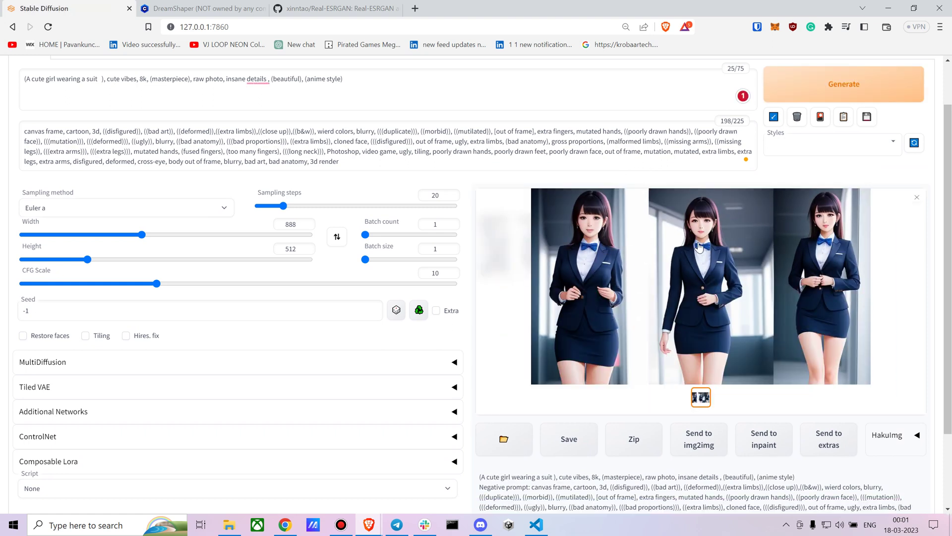
left_click(698, 248)
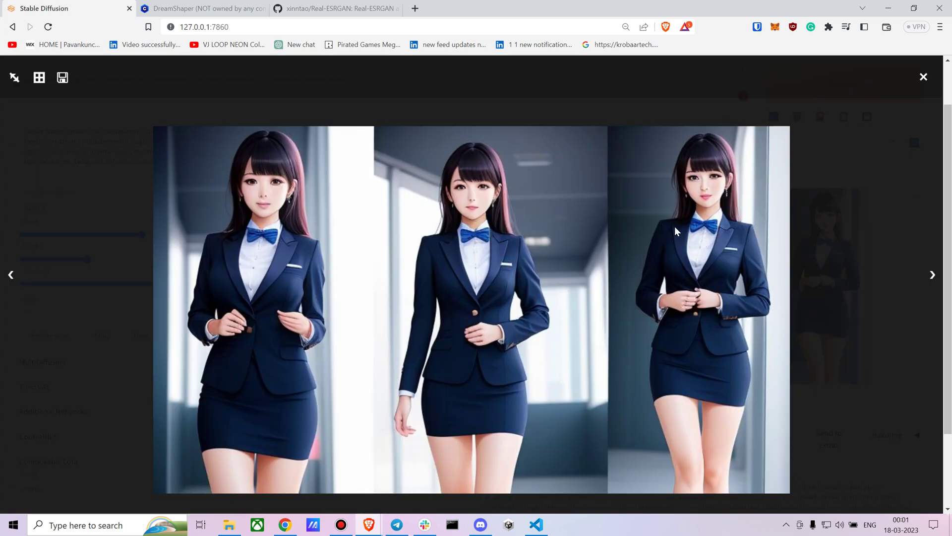
left_click(923, 77)
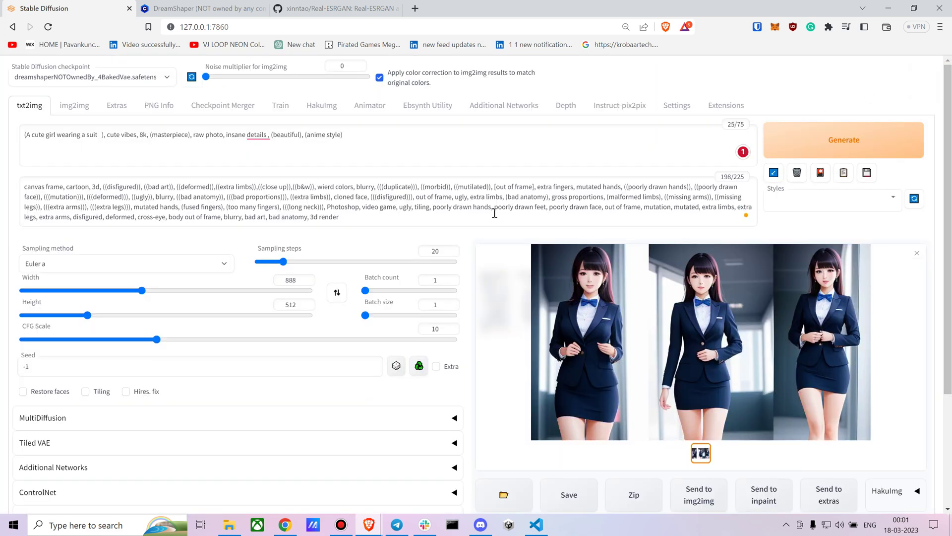
mouse_move(365, 291)
left_mouse_down()
mouse_move(449, 291)
mouse_move(367, 290)
left_mouse_up()
Start the Batch count 5 generation of anime girls in suits.
left_click(871, 131)
scroll(578, 180, "down", 1)
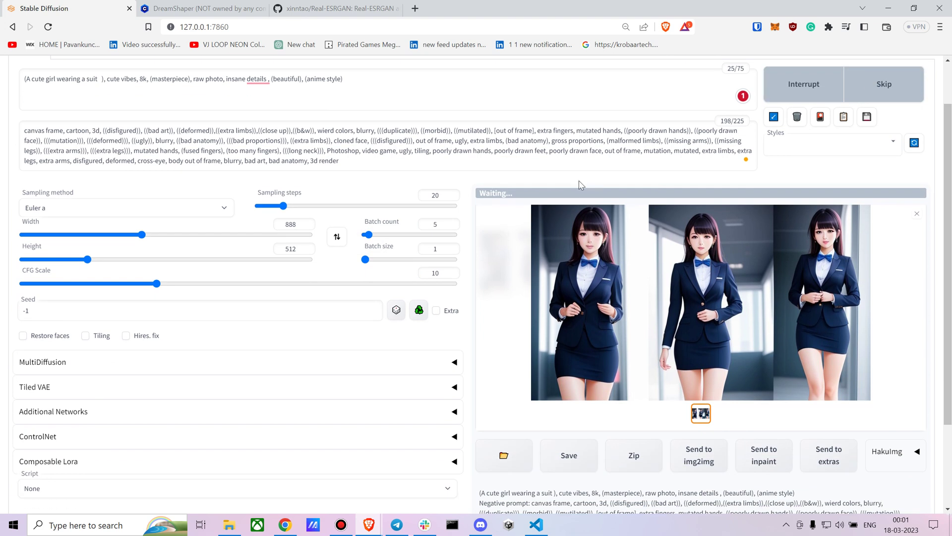